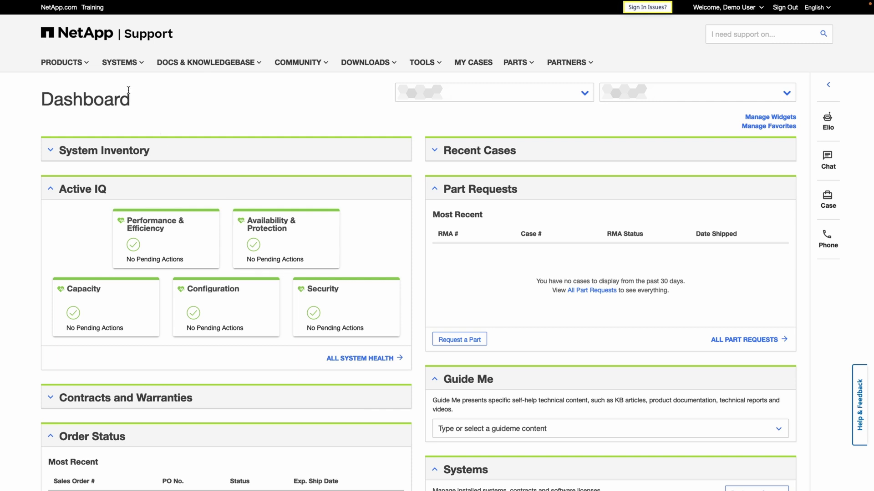
Step: Search Software Licenses by Serial Number using the pasted system serial number
click(131, 64)
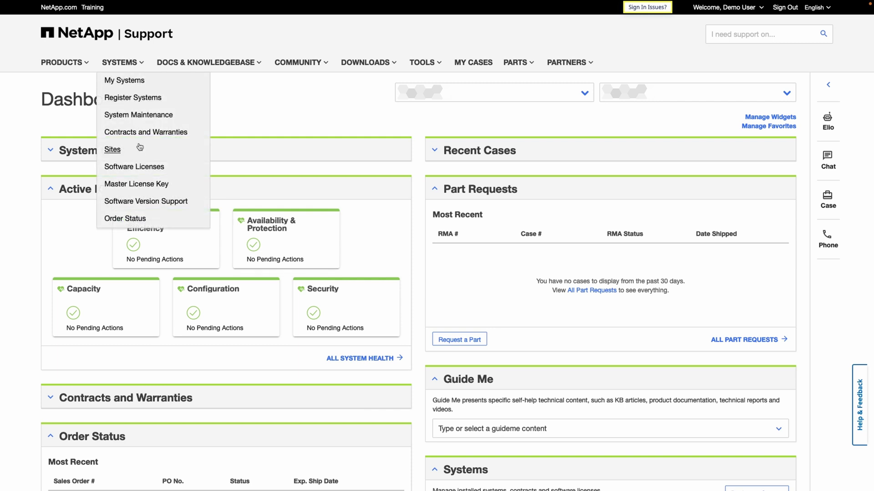
click(133, 167)
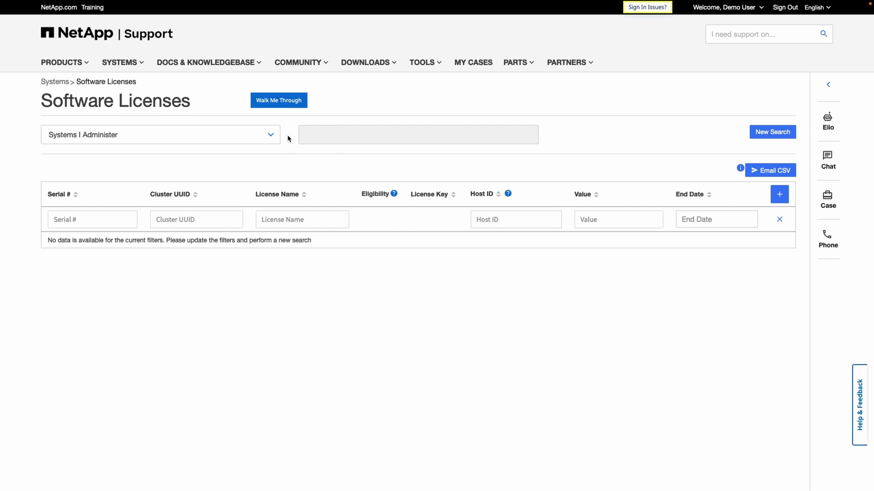
click(272, 135)
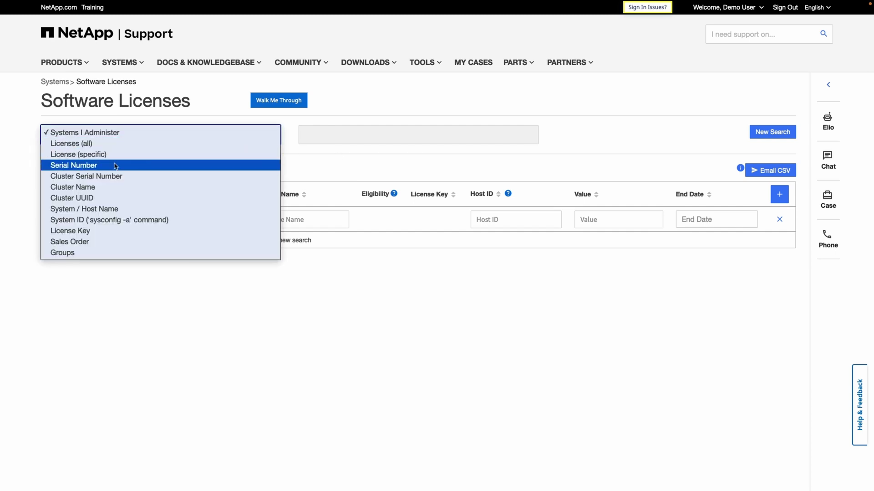
click(99, 166)
click(355, 136)
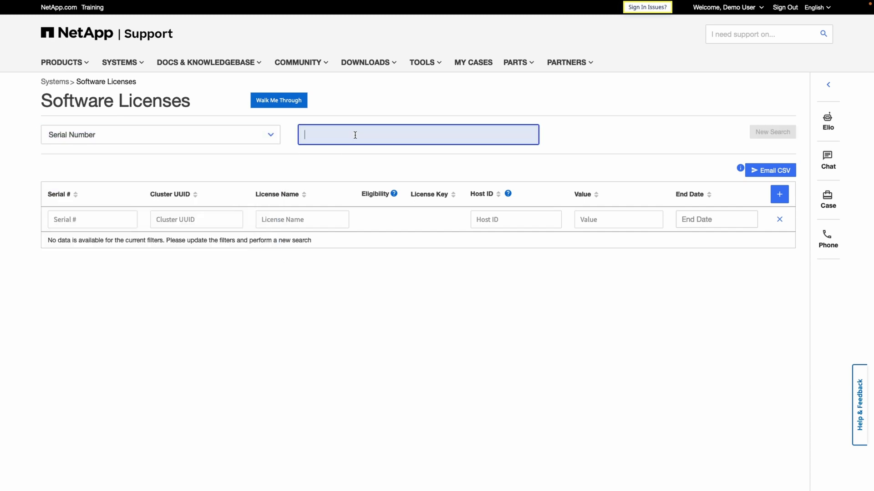
key(ctrl+v)
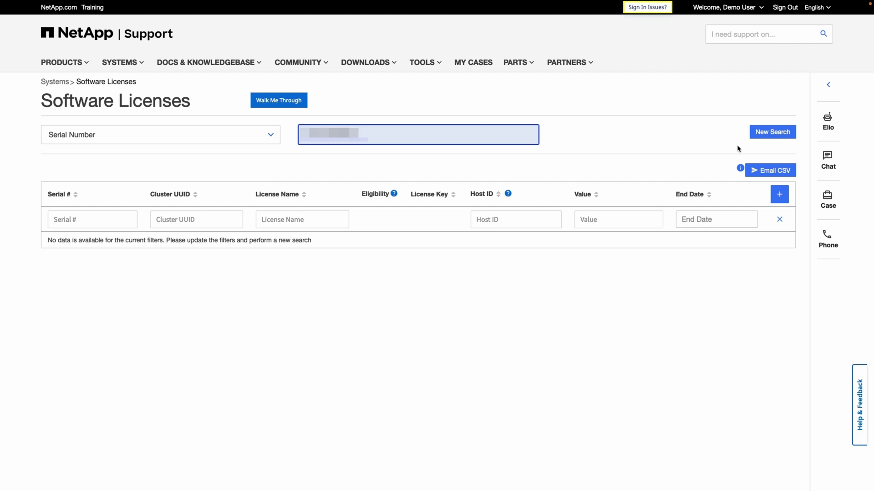
click(772, 132)
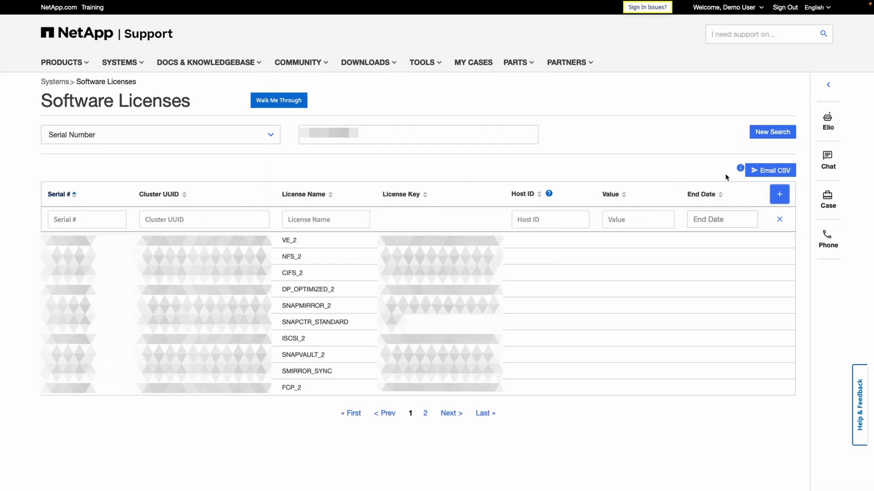
Step: Add the Eligibility column to the license table and check TPM_2's eligibility
click(779, 194)
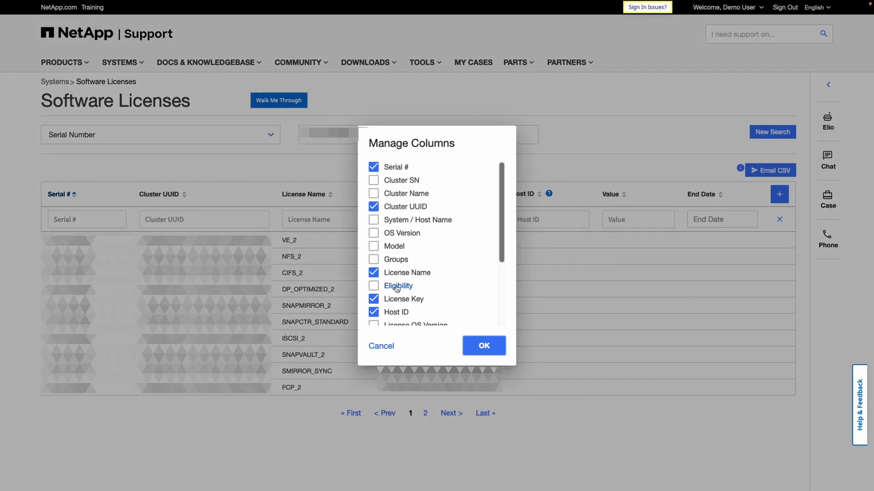
click(374, 286)
click(484, 345)
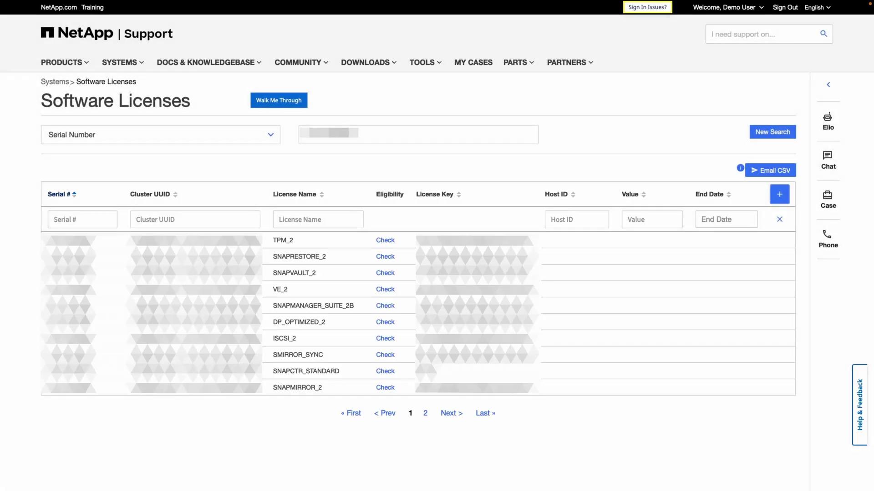
click(379, 241)
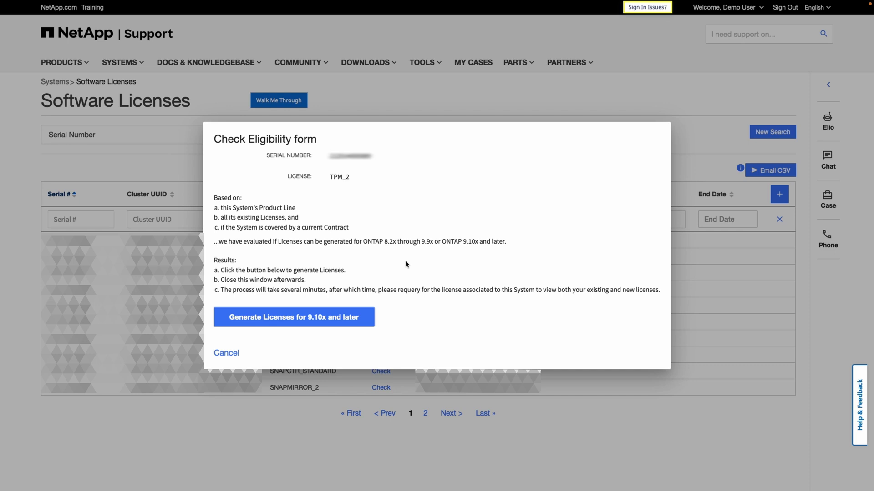
Step: Generate the licenses for ONTAP 9.10x and later
click(290, 318)
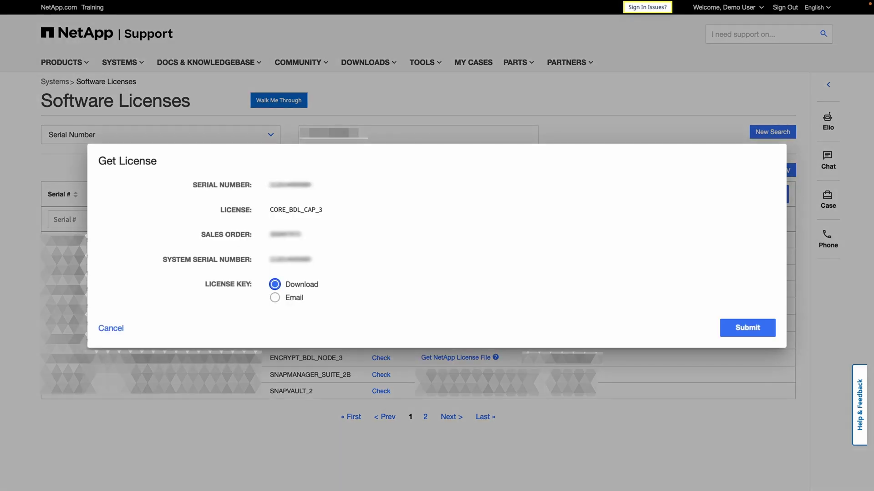
Step: Submit the CORE_BDL_CAP_3 download request and save the NLF text file
click(747, 328)
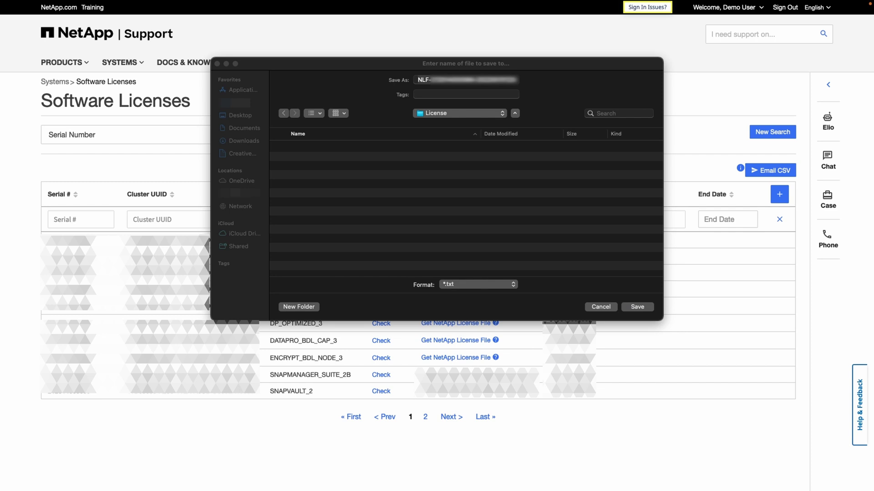
key(Return)
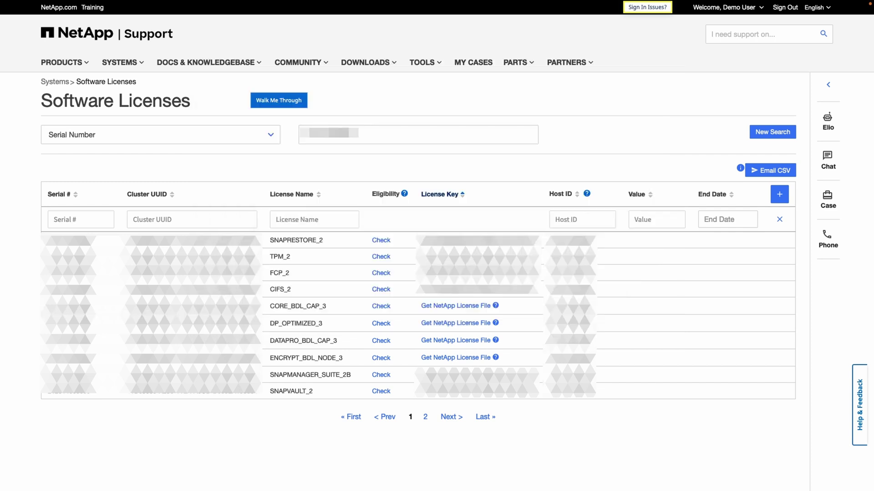